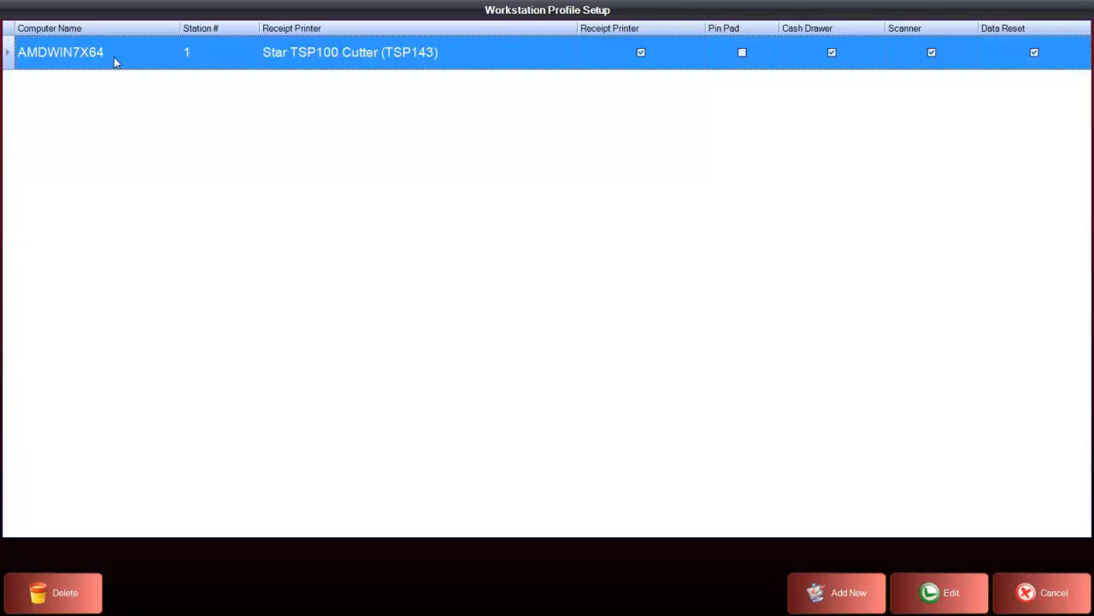
Examine the computer name in the Windows system information and its name-change dialog, then close them
key("super+Pause")
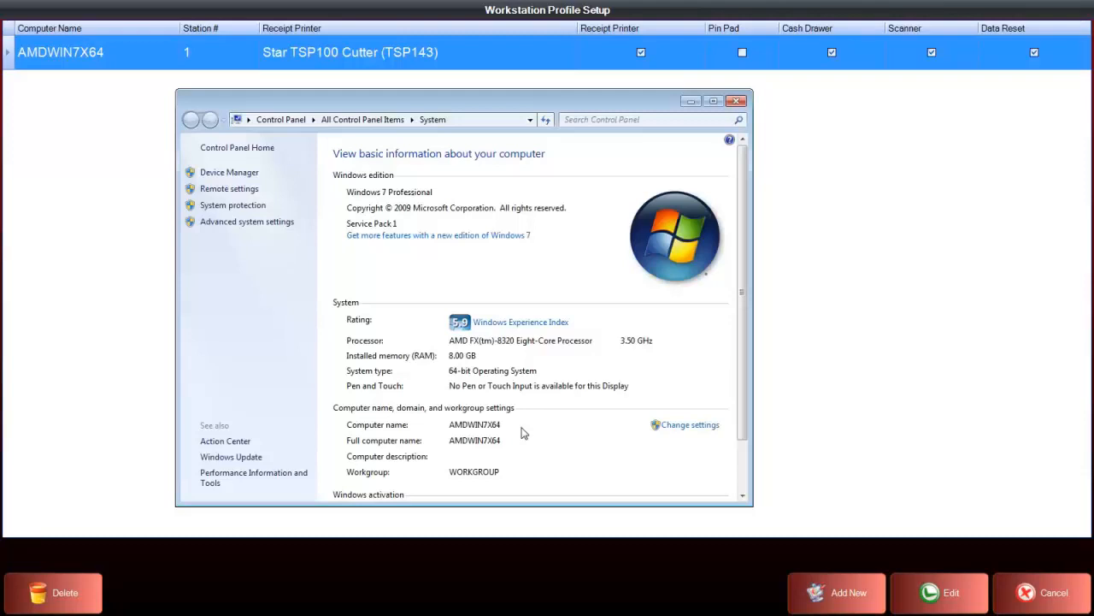
left_click(678, 428)
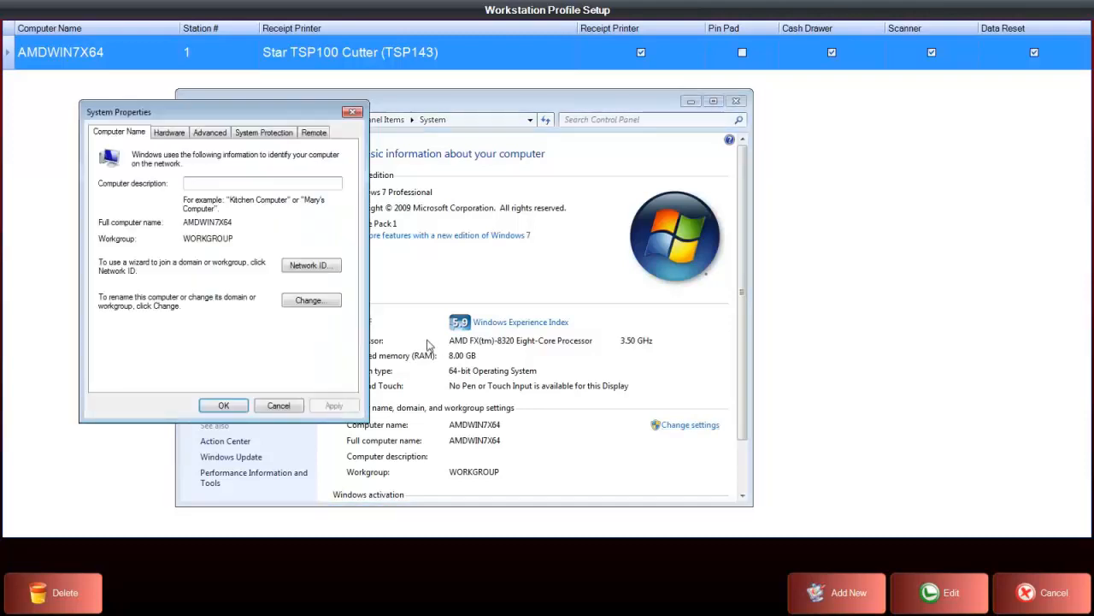
left_click(308, 300)
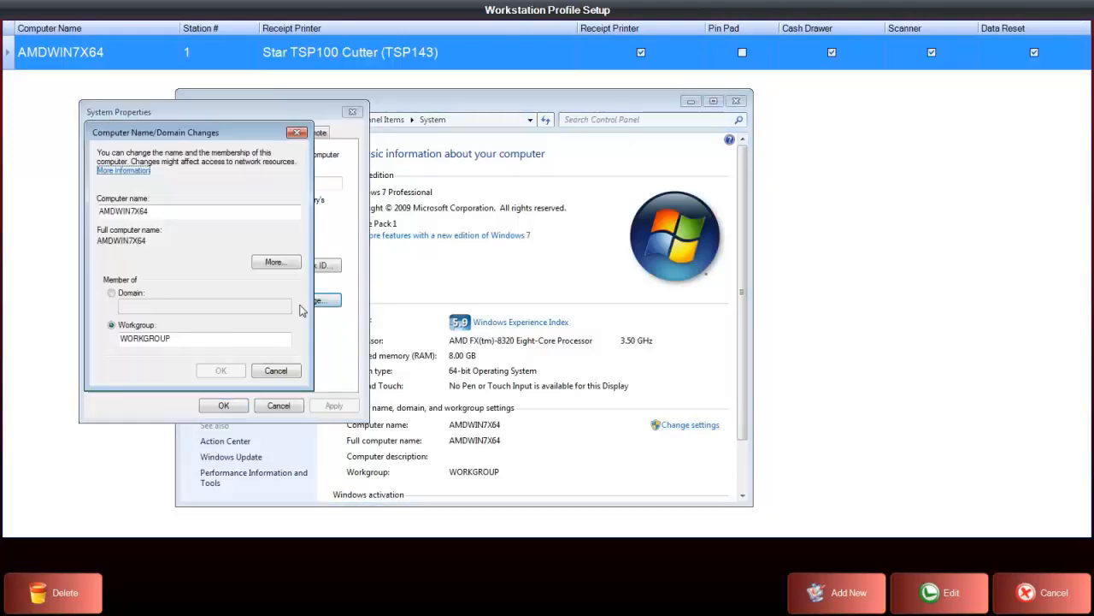
double_click(148, 212)
key("BackSpace")
key("ctrl+z")
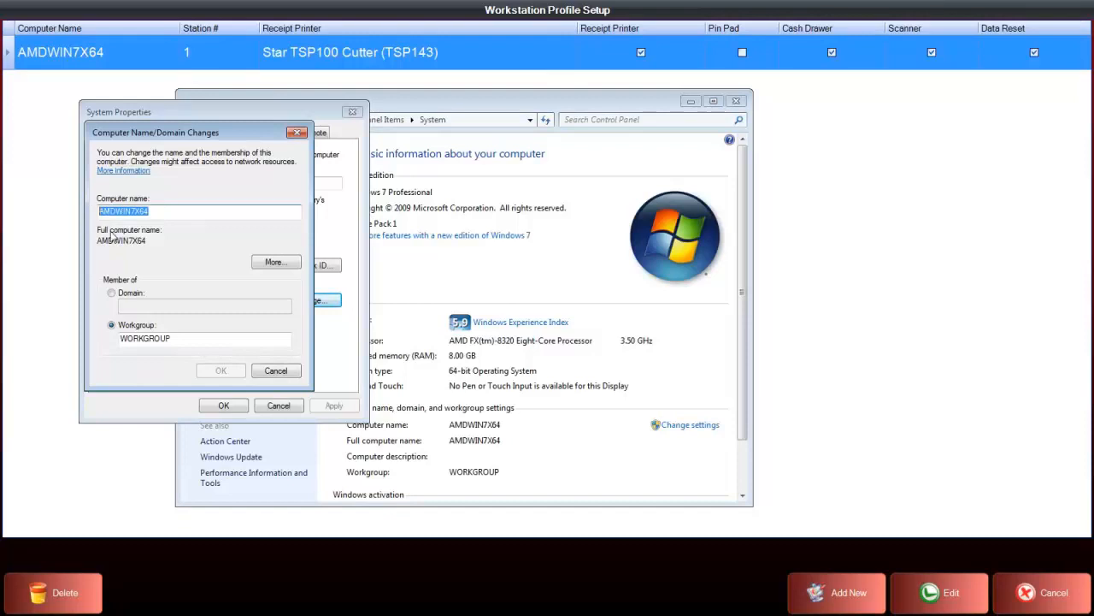
left_click(261, 375)
left_click(277, 407)
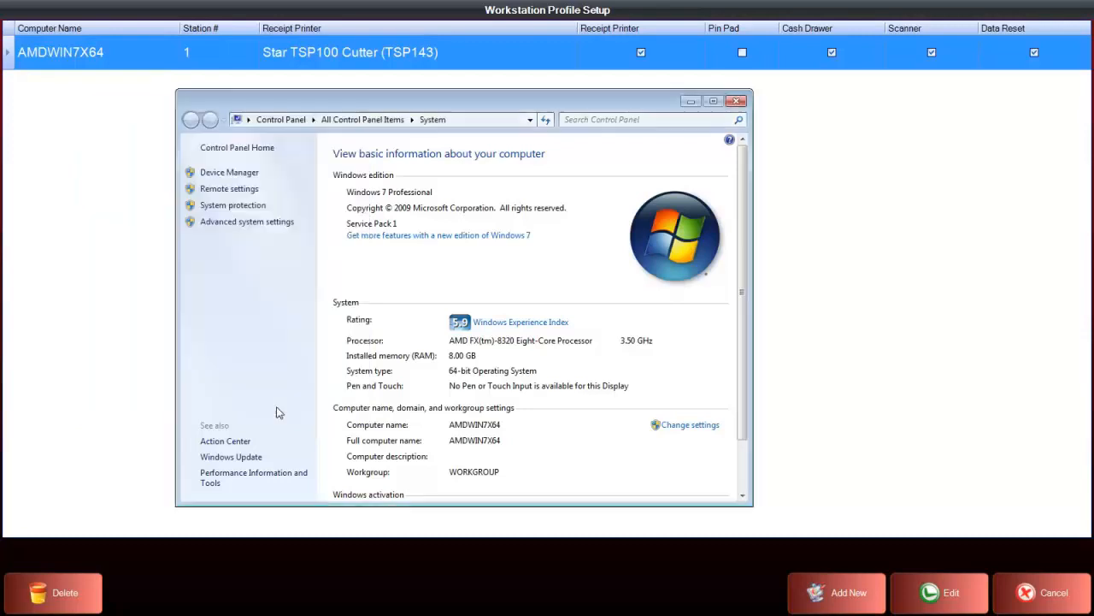
left_click(736, 102)
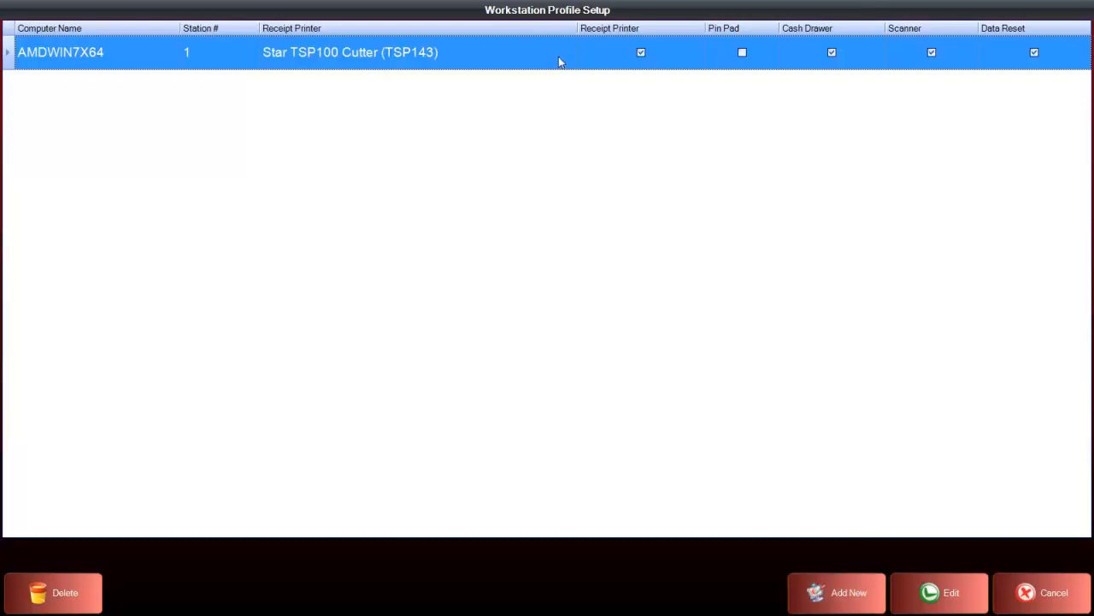
Open the AMDWIN7X64 workstation profile for editing and review its computer name, station number, and receipt and label printer choices
left_click(923, 586)
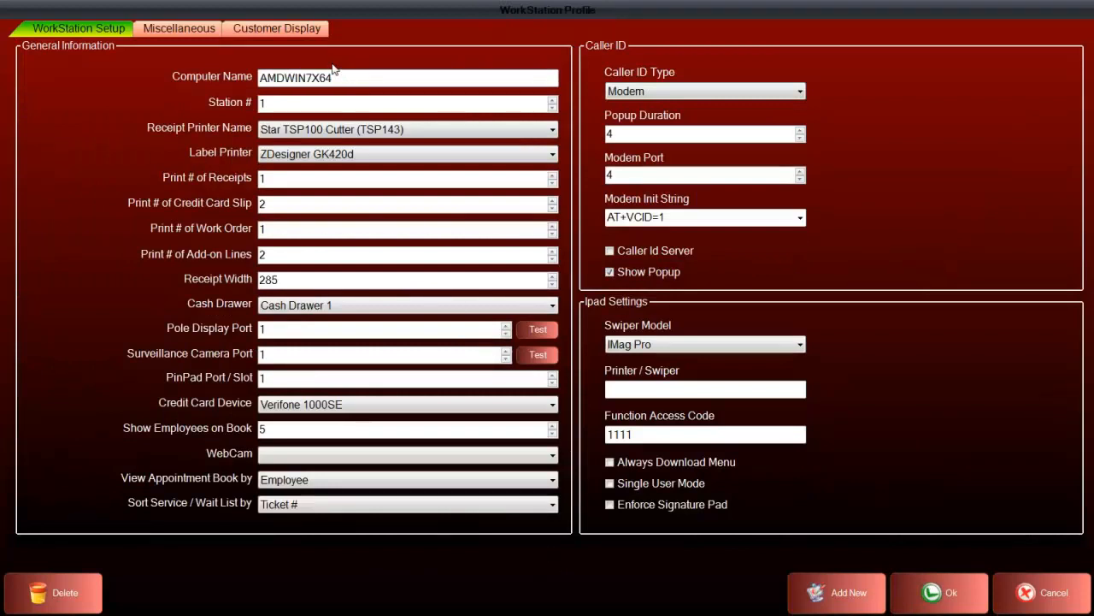
left_click_drag(338, 77, 259, 77)
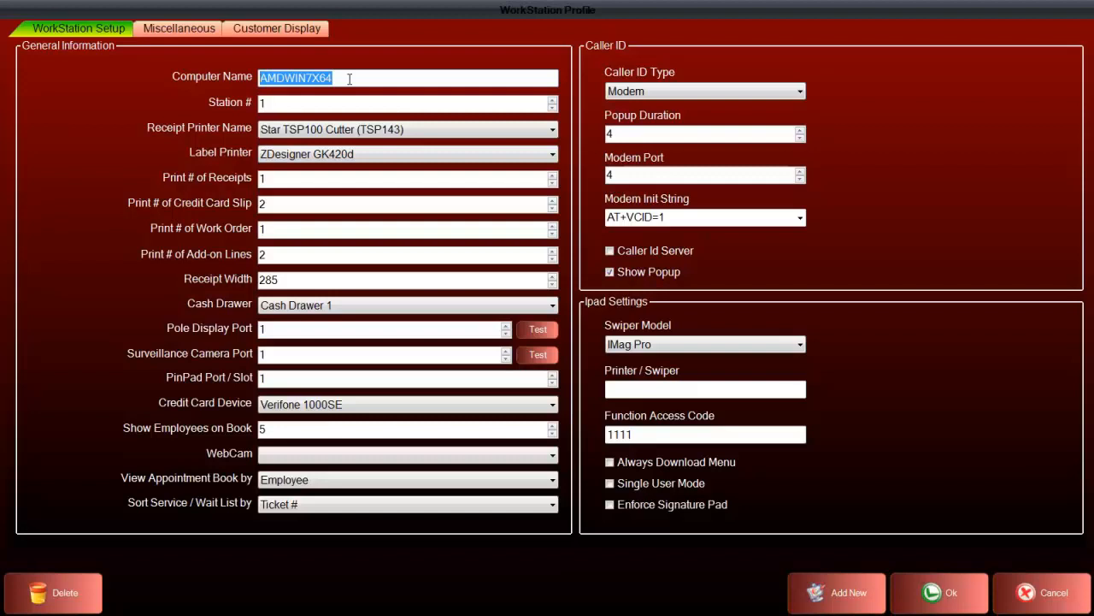
left_click(296, 105)
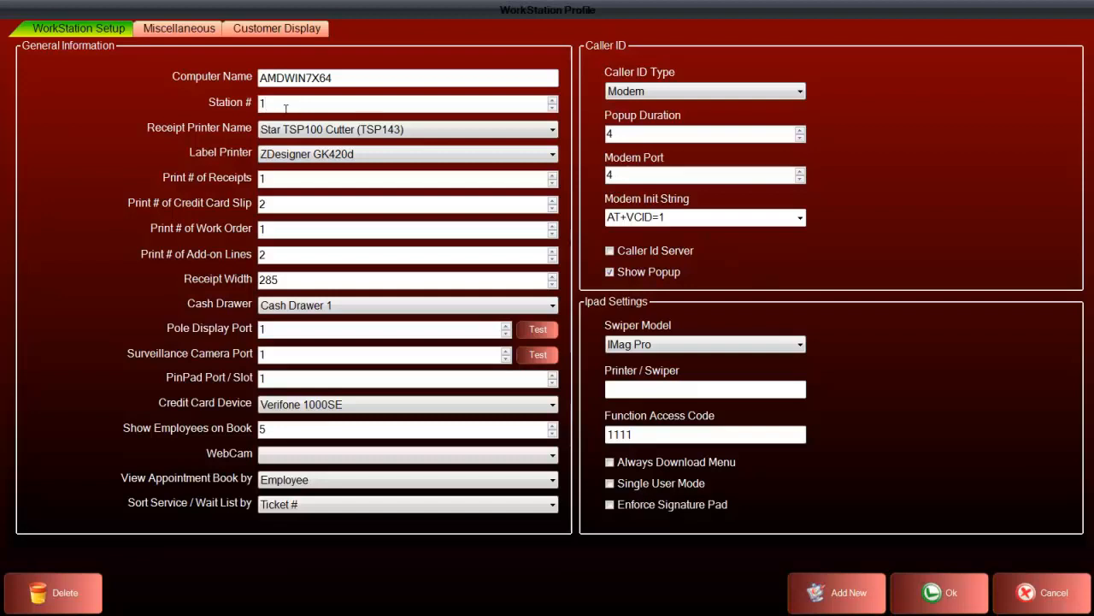
left_click(553, 129)
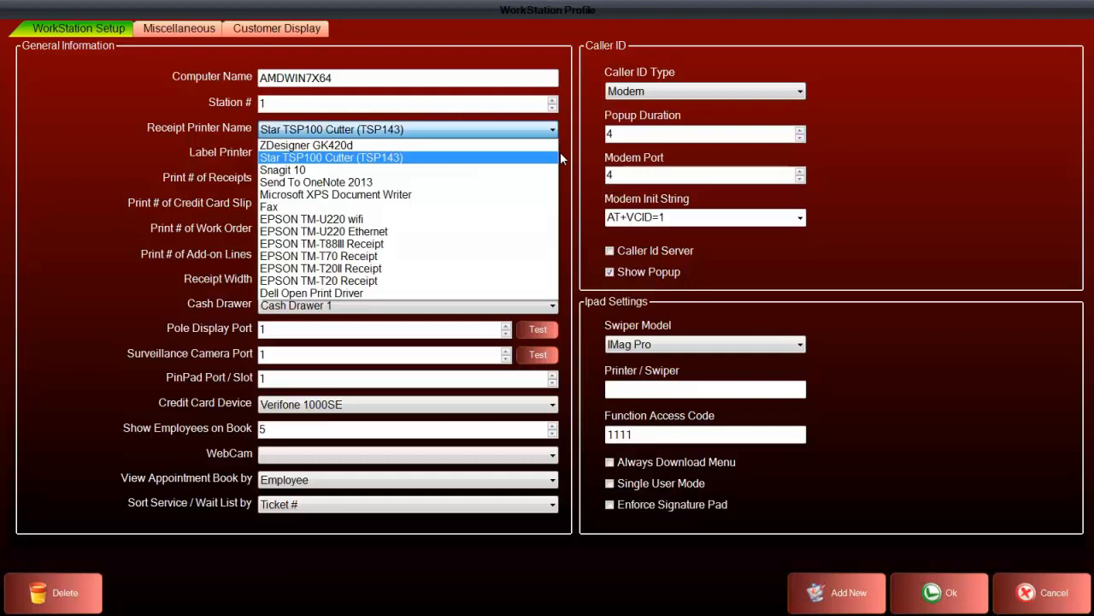
left_click(560, 154)
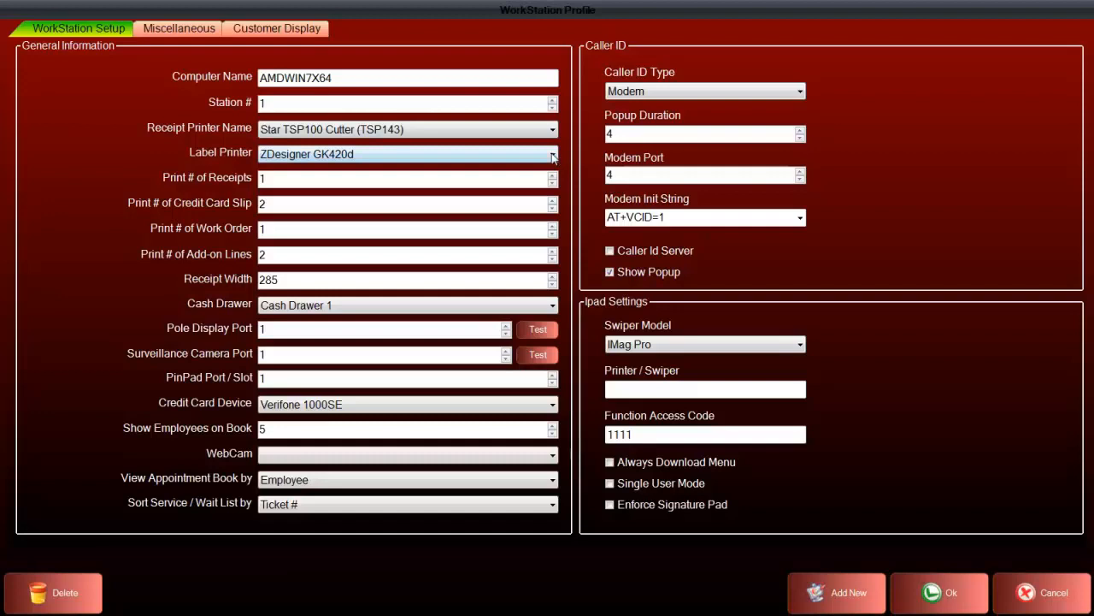
left_click(553, 156)
left_click(563, 155)
Review the add-on lines and receipt width fields, the available cash drawers, and the station number
left_click(282, 257)
left_click(298, 280)
left_click(315, 311)
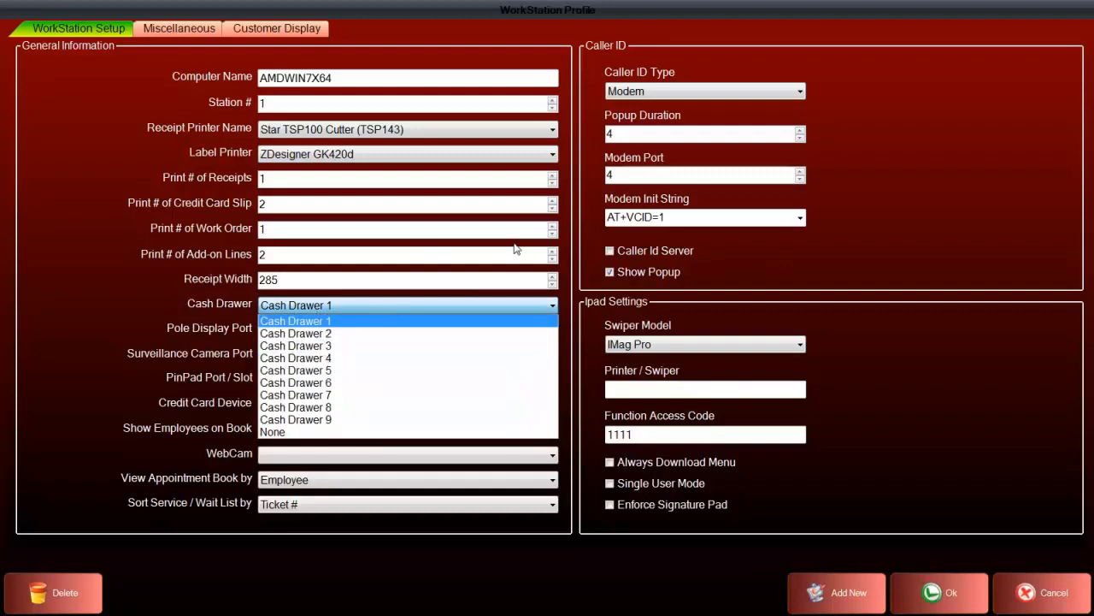
left_click(525, 210)
double_click(347, 102)
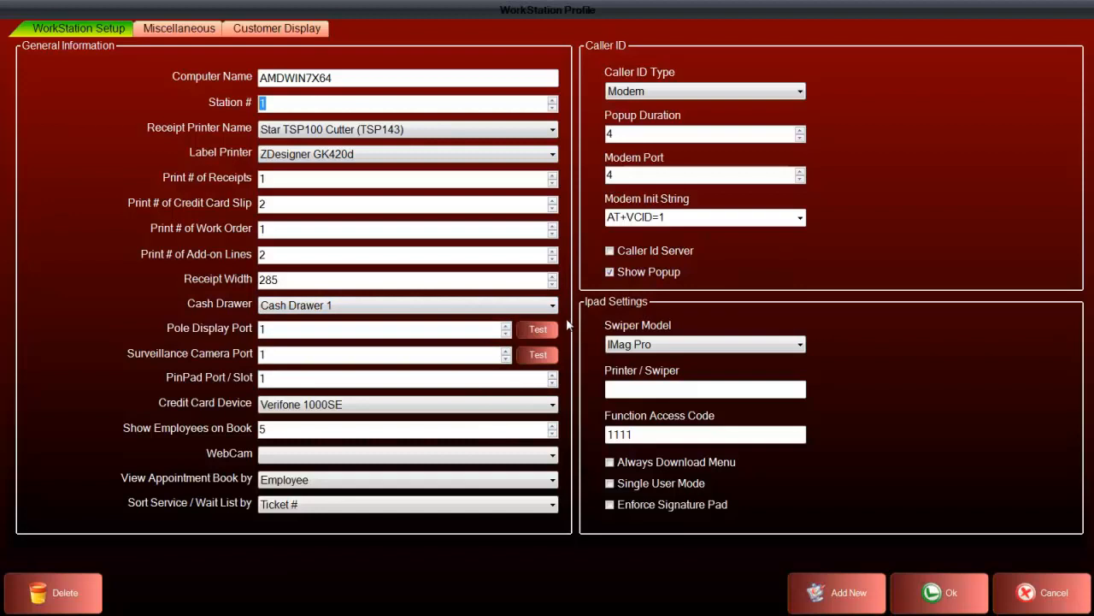
Review the pole display, surveillance camera and PinPad port fields, and select Verifone 1000SE as the credit card device
left_click(316, 329)
left_click(342, 359)
left_click(317, 378)
left_click(351, 407)
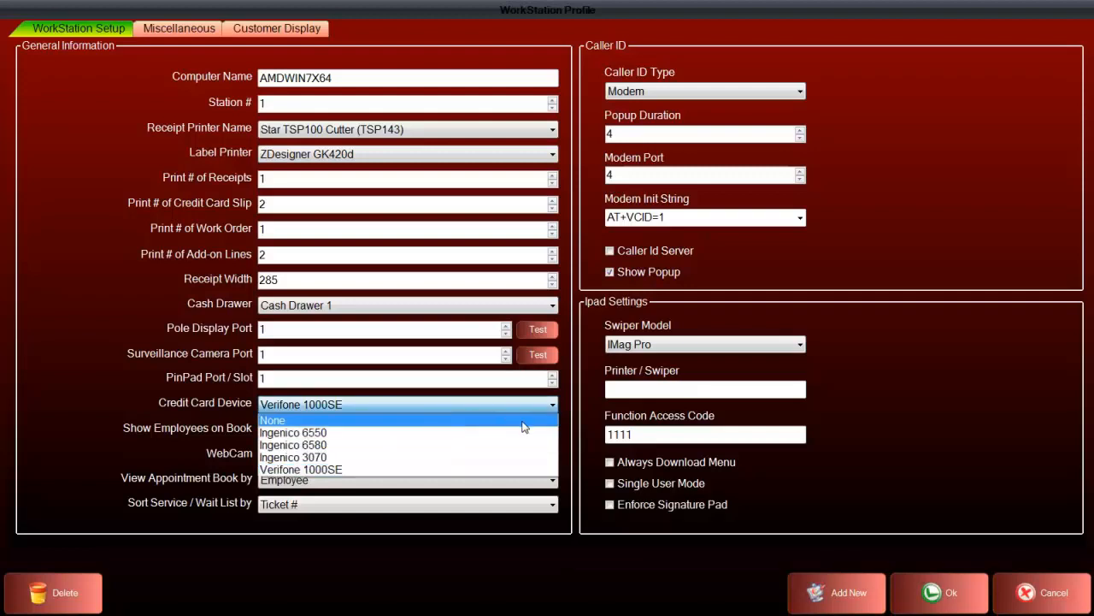
left_click(513, 470)
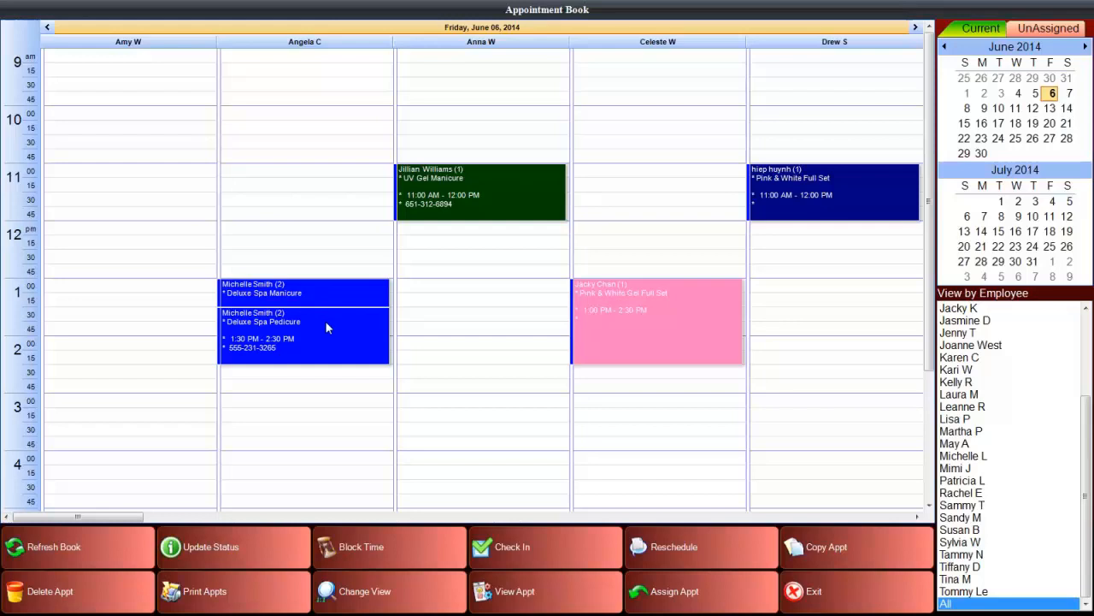
Examine the appointment book's employee columns and employee list, along with the profile's options for viewing the book
left_click(203, 519)
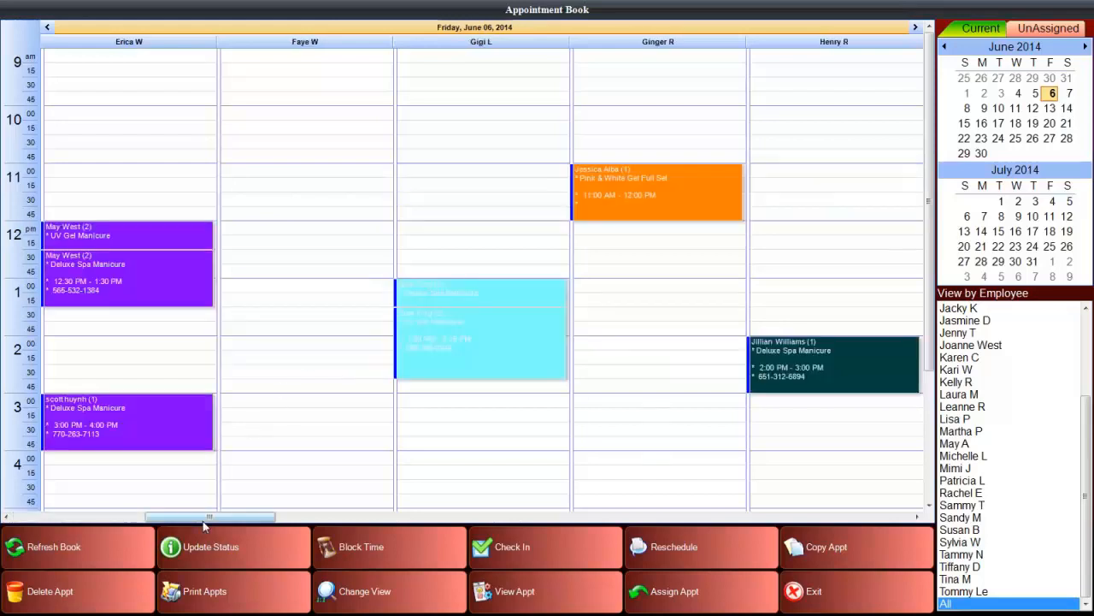
left_click(139, 518)
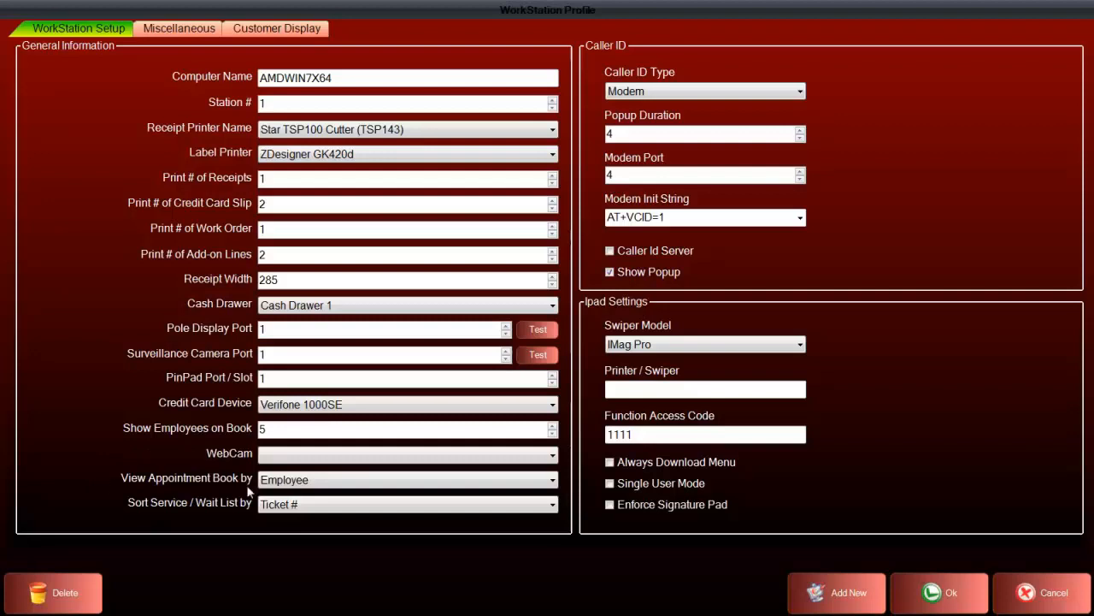
left_click(504, 483)
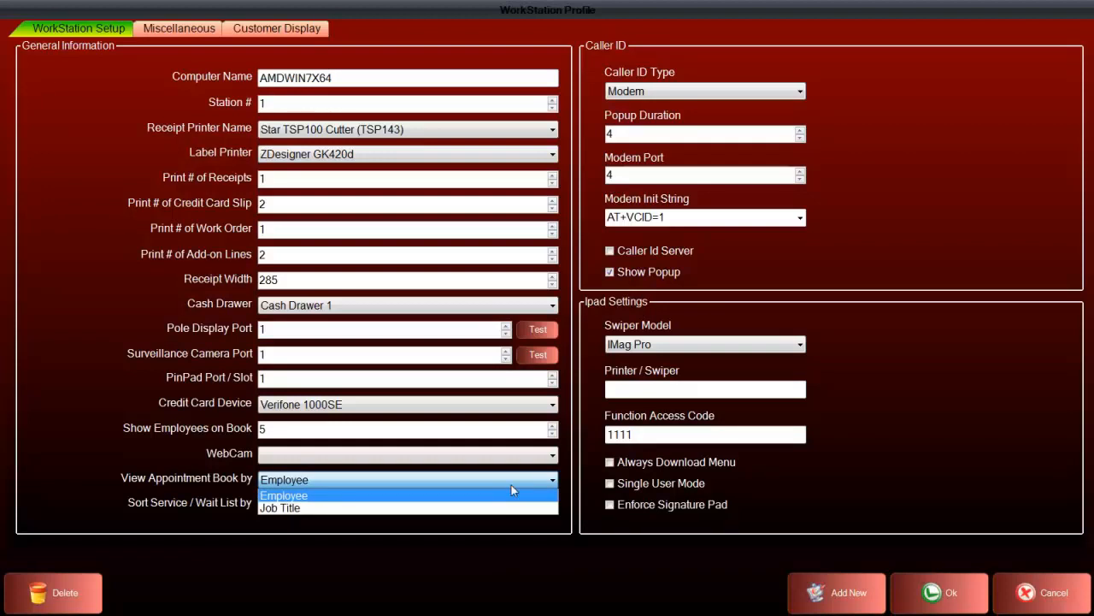
left_click(558, 475)
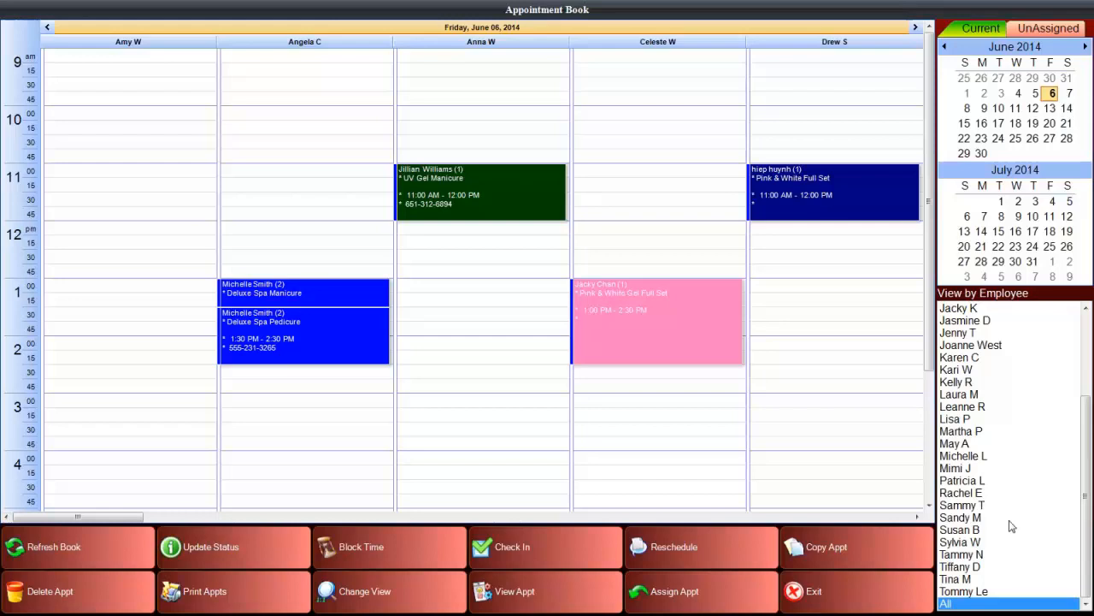
left_click(1087, 336)
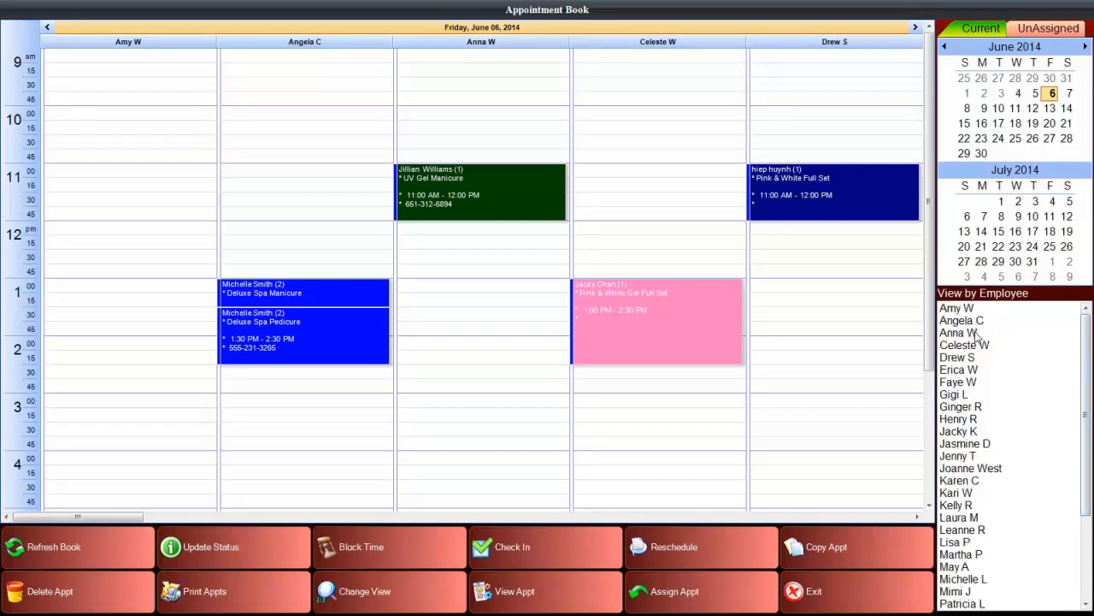
left_click(973, 322)
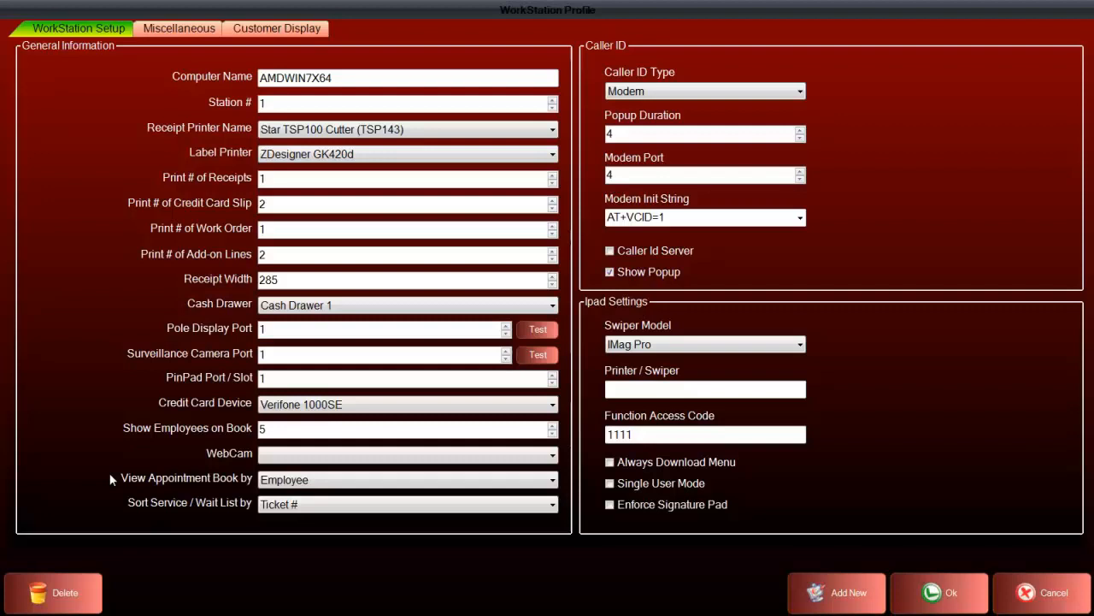
Set the appointment book to be viewed by Job Title and choose Nail Technician in the book's job title list
left_click(287, 483)
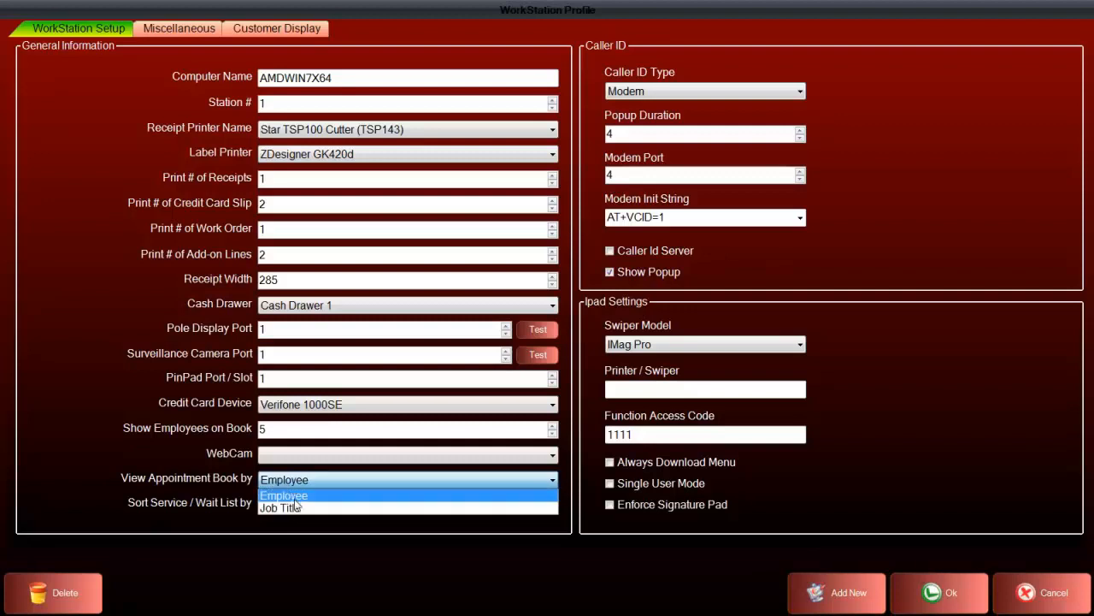
left_click(295, 508)
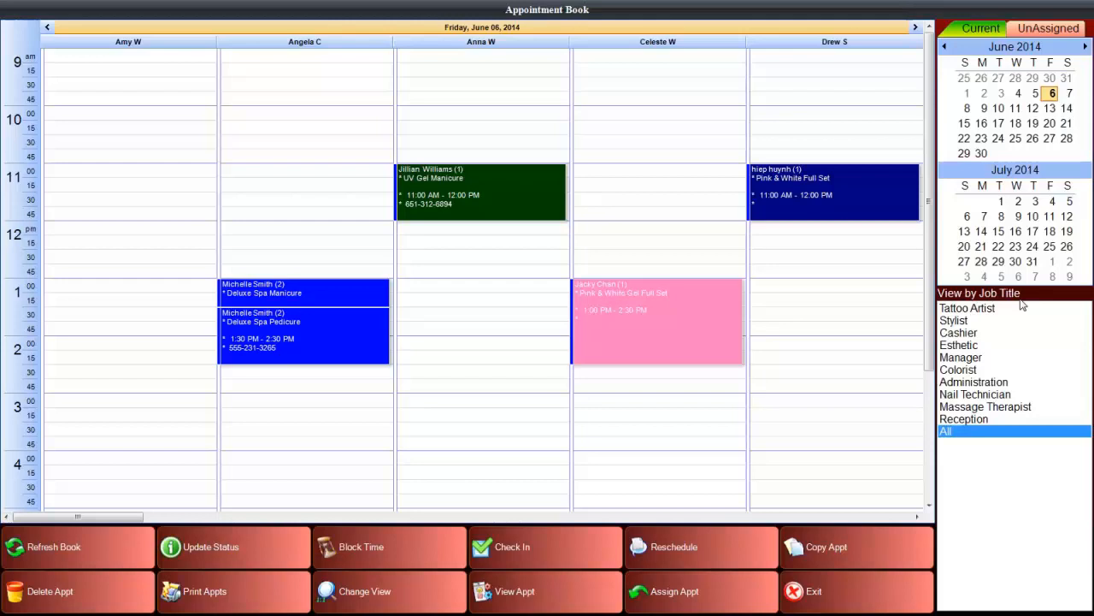
left_click(1001, 397)
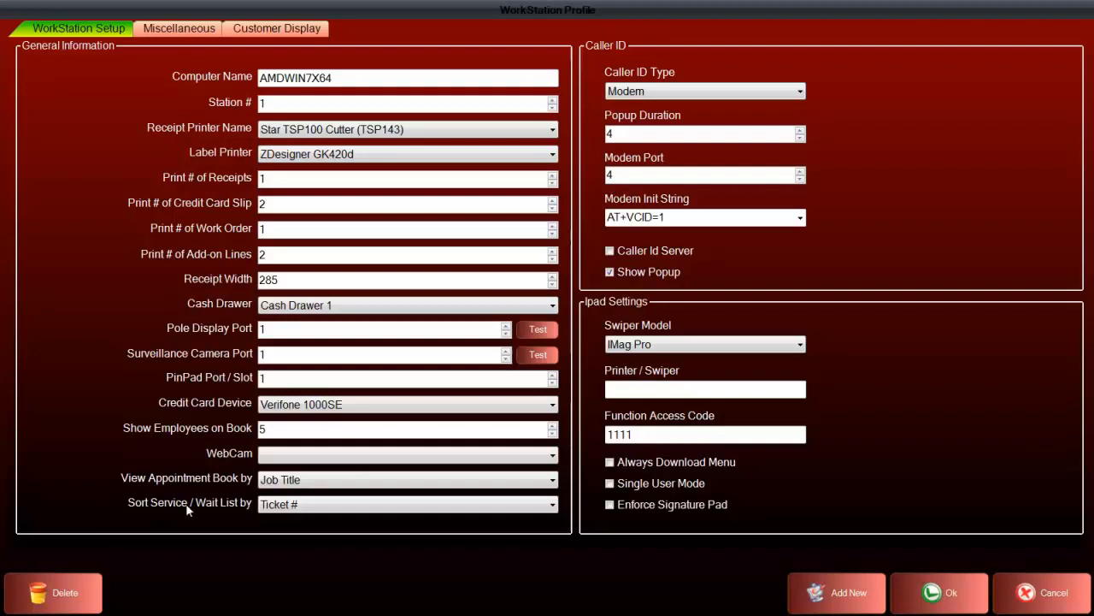
Review the sorting options for the service and wait list, and set the list to sort by Employee
left_click(317, 505)
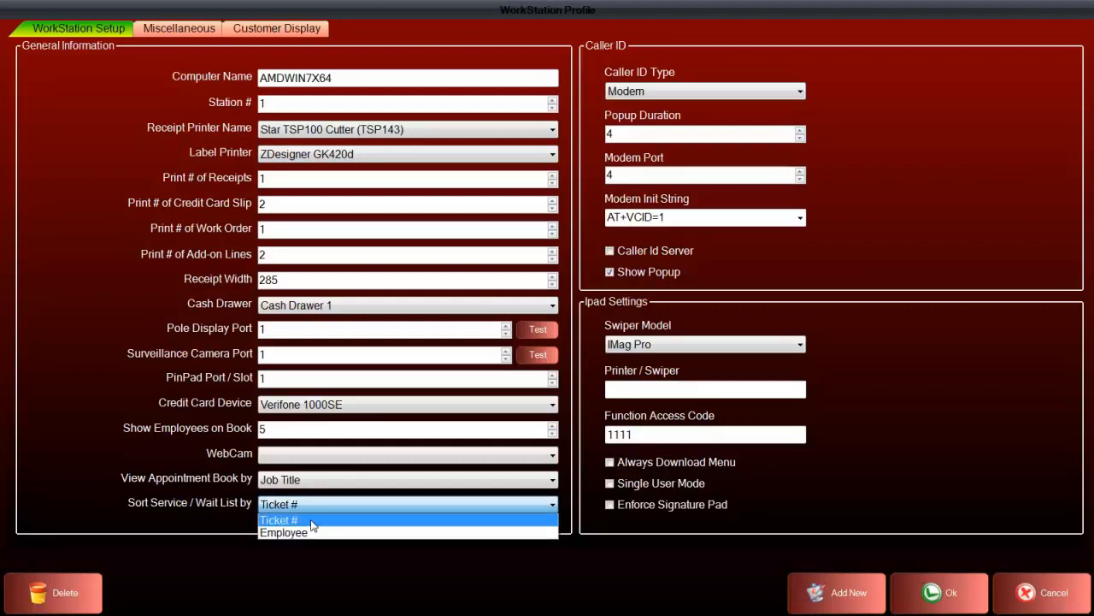
left_click(312, 521)
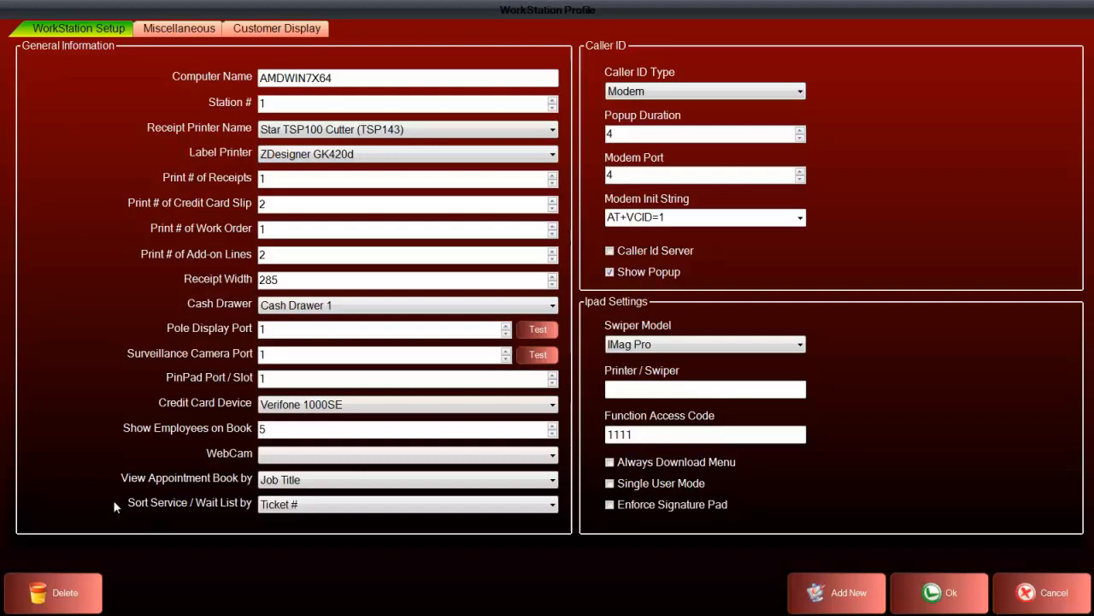
left_click(279, 509)
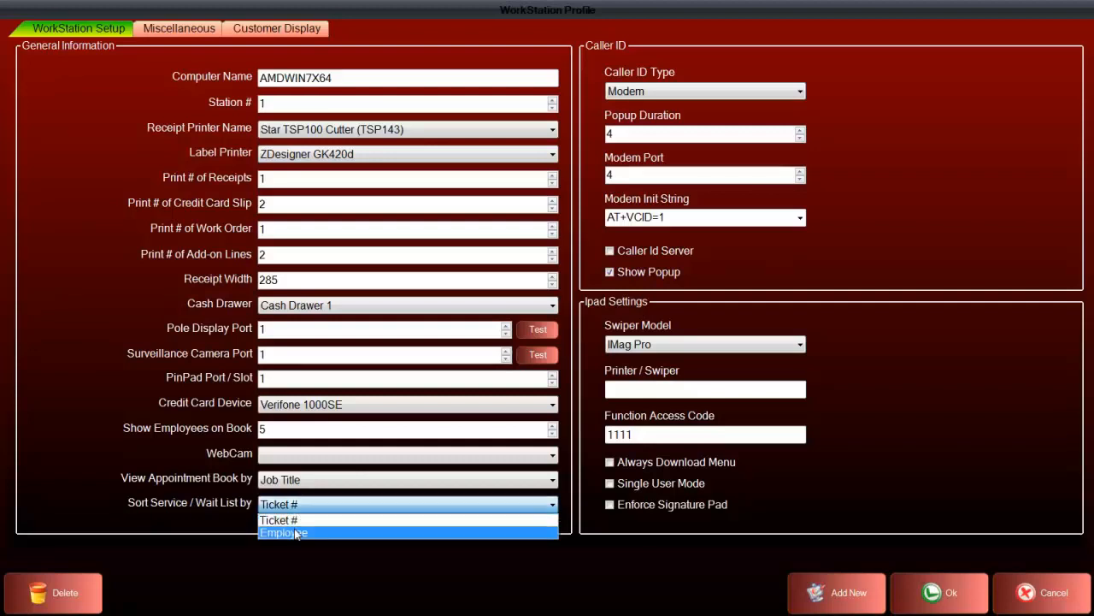
left_click(296, 532)
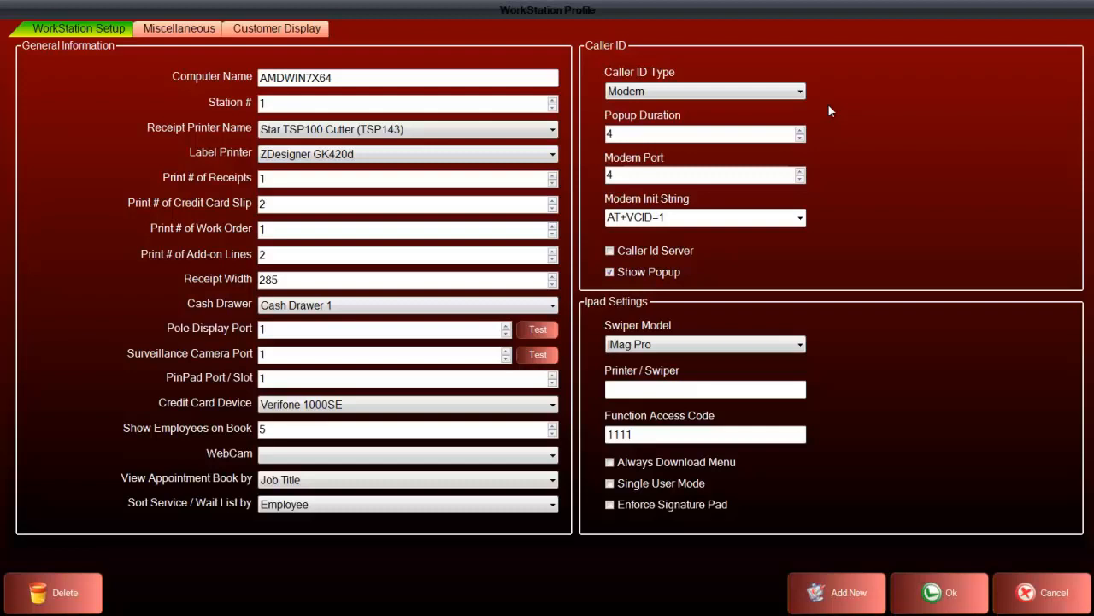
Review the caller ID types and modem init strings, and enable Caller Id Server for this workstation
left_click(800, 91)
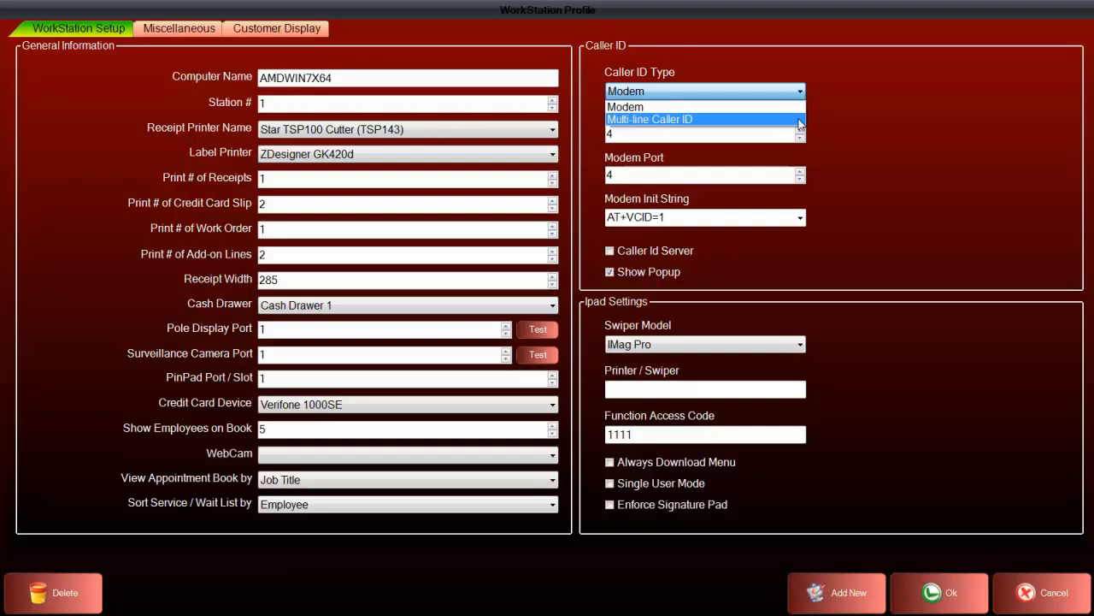
left_click(833, 107)
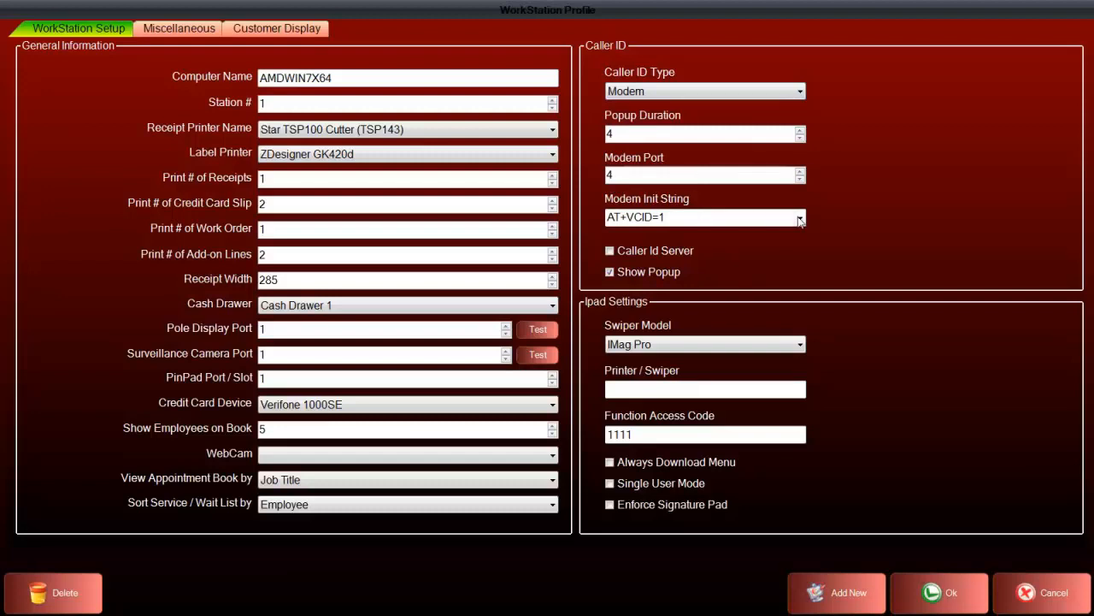
left_click(799, 219)
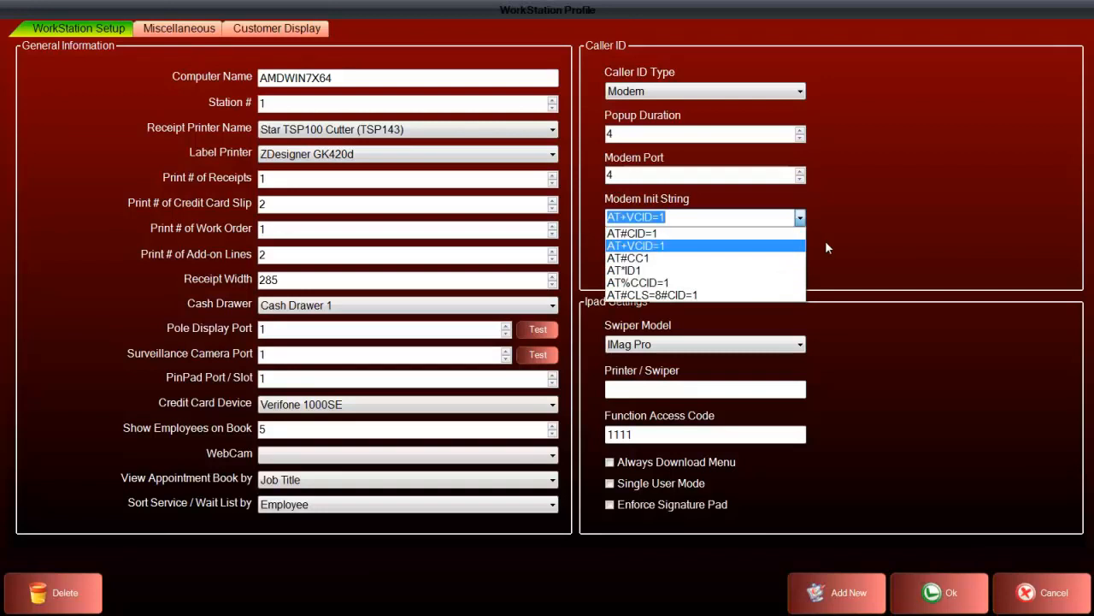
left_click(827, 248)
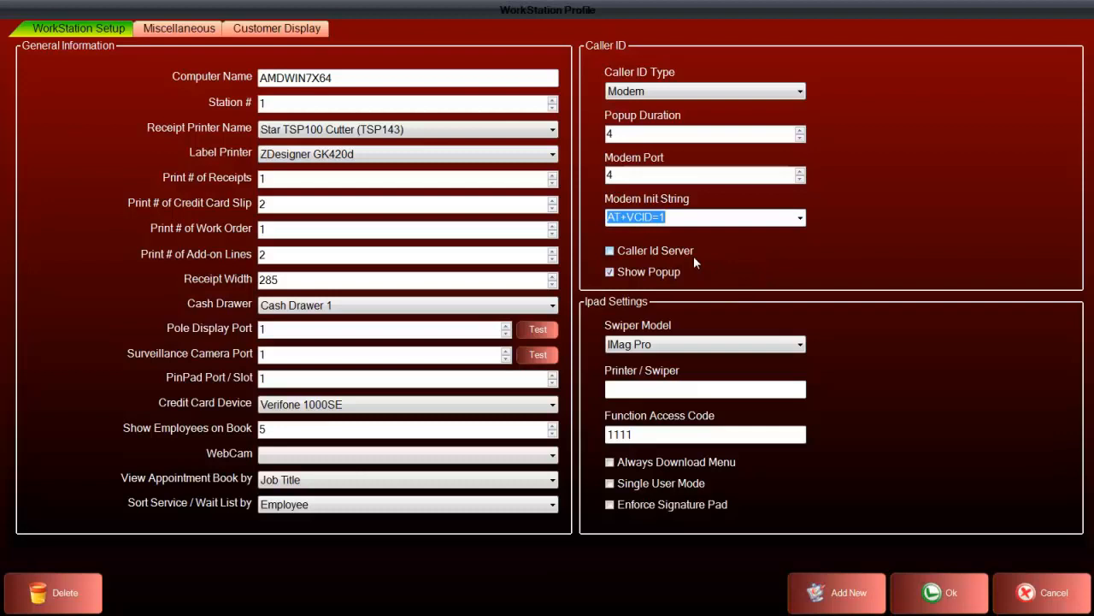
left_click(629, 255)
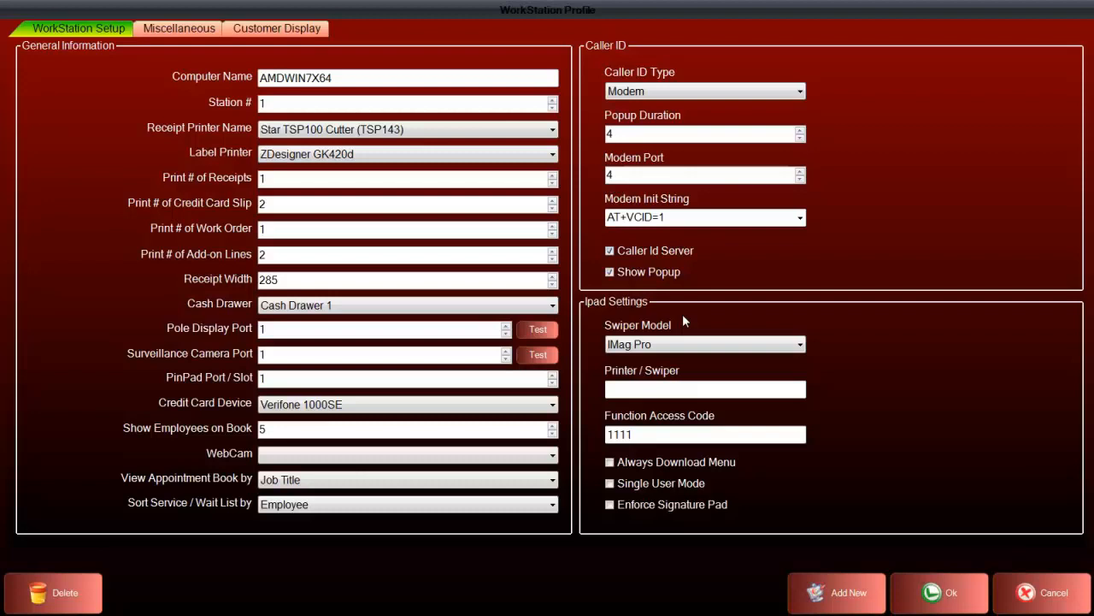
Review the profile's miscellaneous payment, receipt and device options, then return to the general workstation settings
left_click(179, 29)
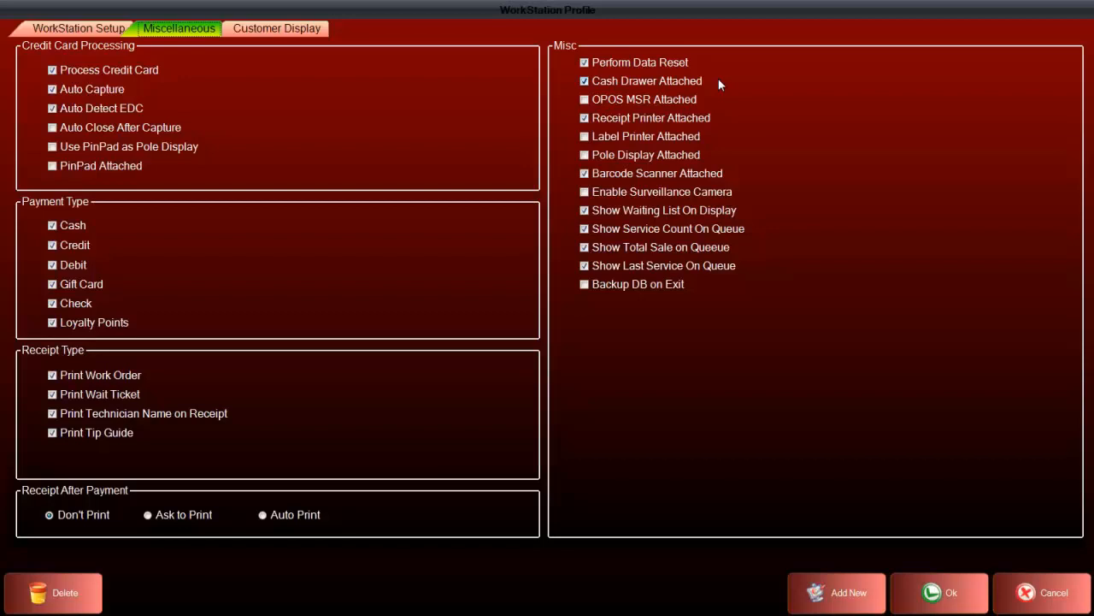
left_click(85, 33)
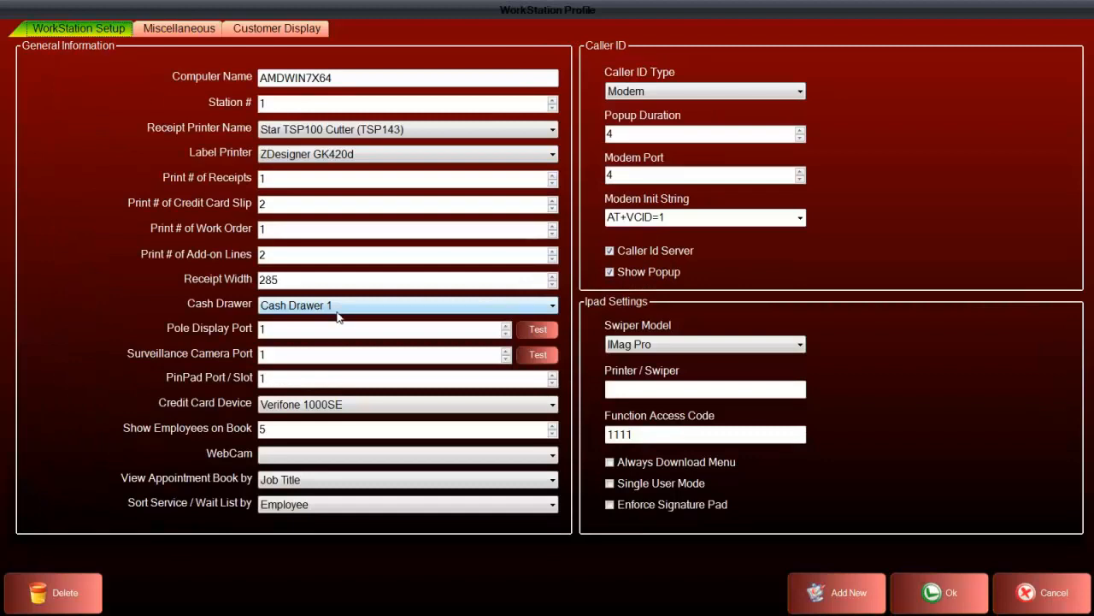
Review the profile's miscellaneous and customer display settings, and look through the picture files available for the default picture without choosing one
left_click(198, 34)
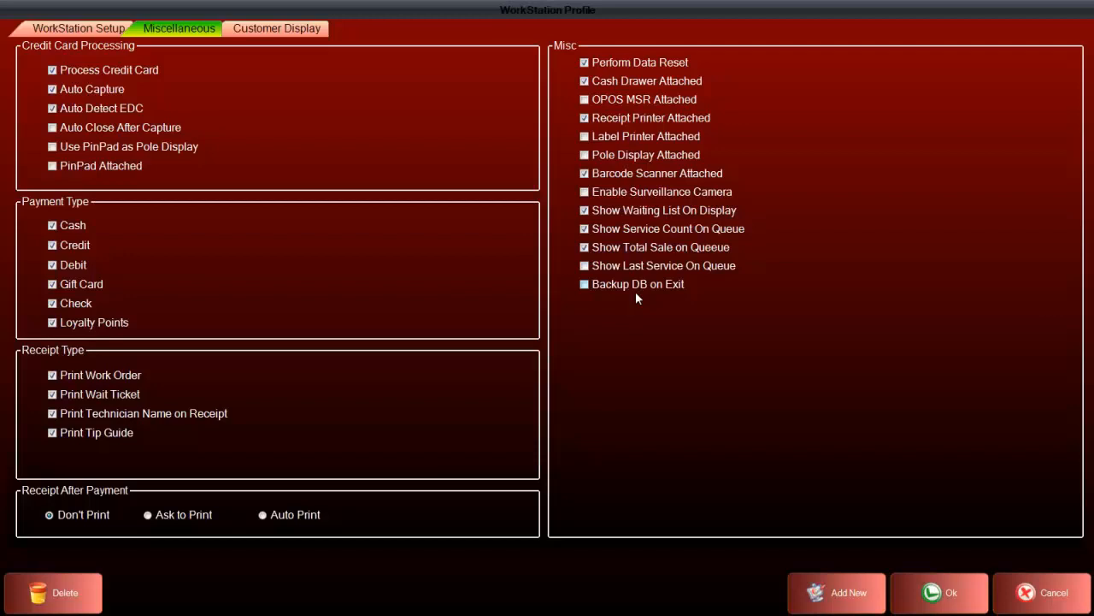
left_click(276, 29)
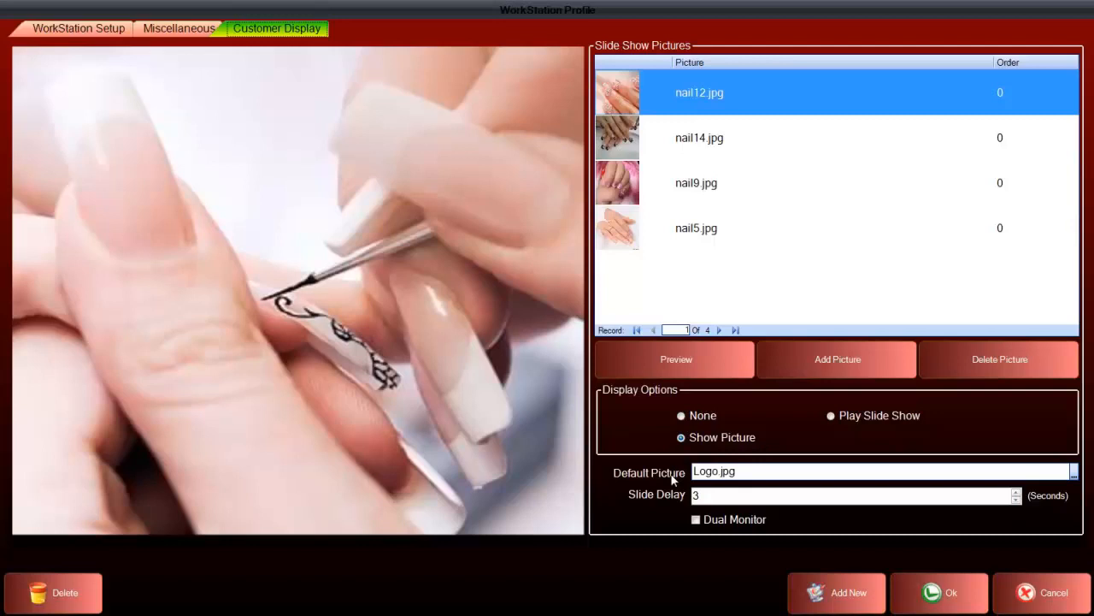
left_click(1074, 473)
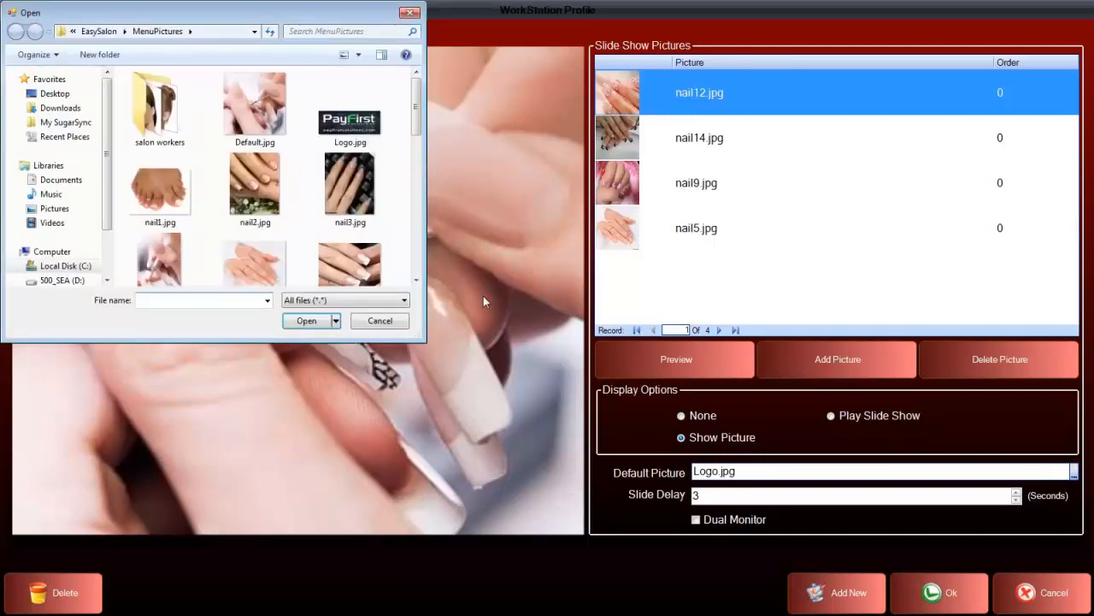
left_click(380, 322)
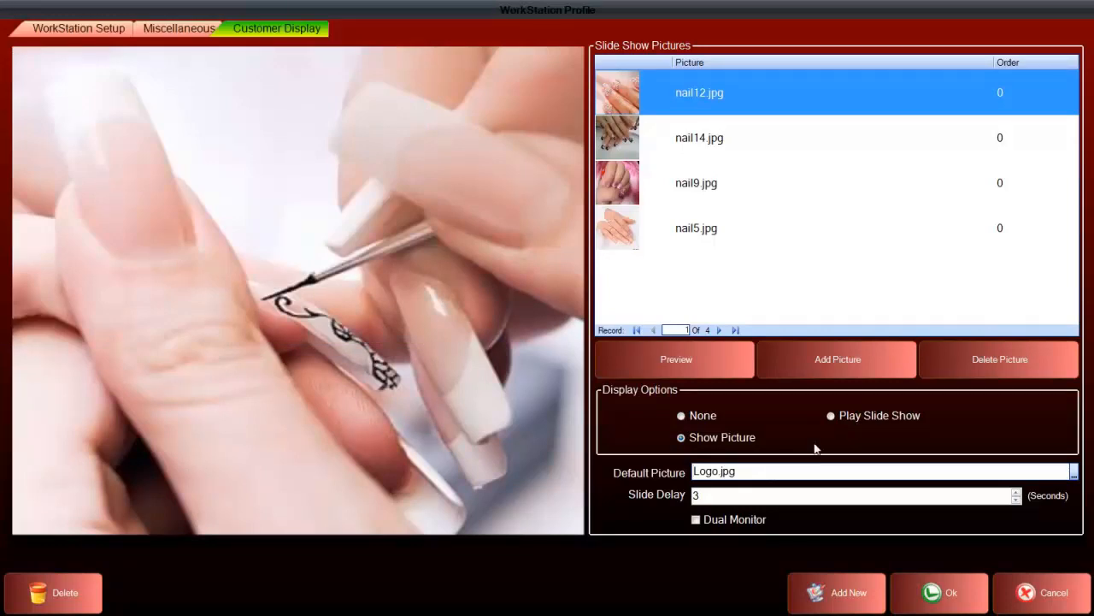
Set the customer display to Play Slide Show and add nail2.jpg to the slide show pictures
left_click(831, 418)
left_click(819, 360)
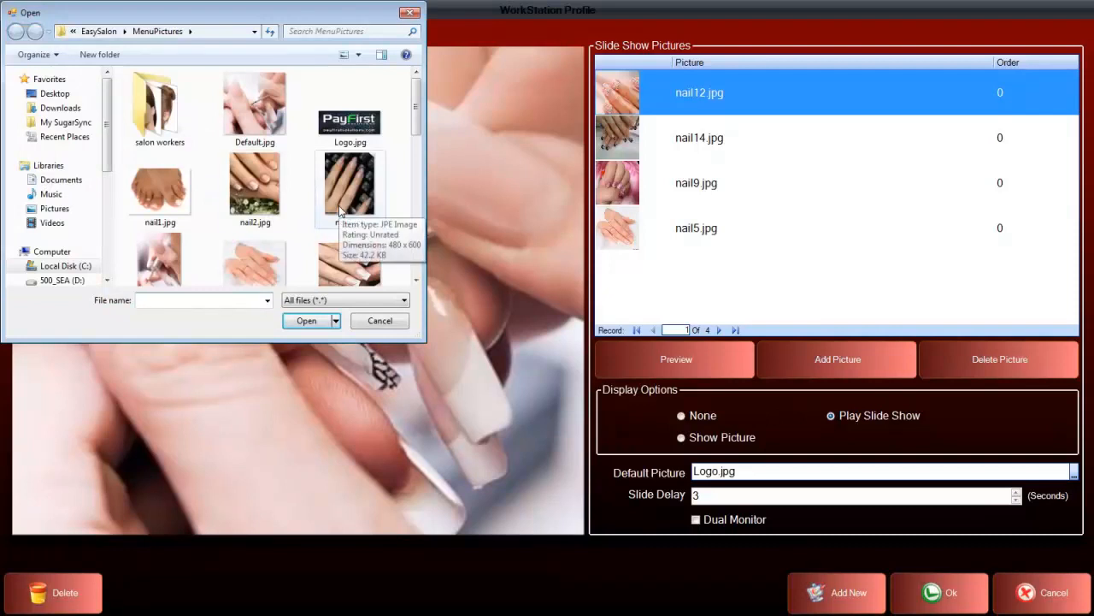
left_click(254, 186)
left_click(307, 321)
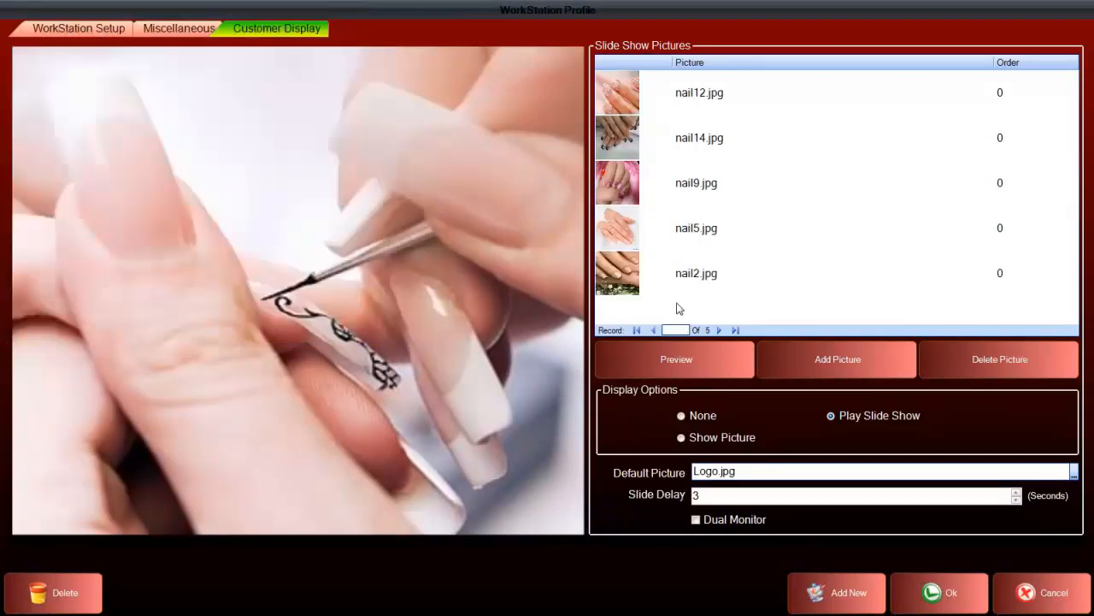
Delete nail2.jpg from the slide show pictures and open the slide delay for editing
left_click(726, 285)
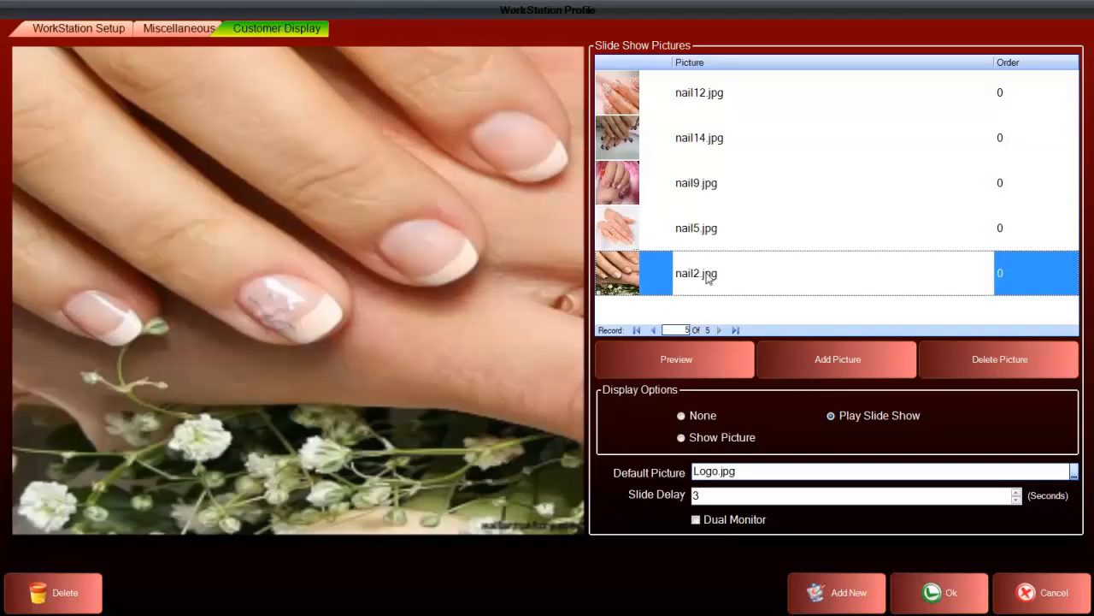
left_click(982, 360)
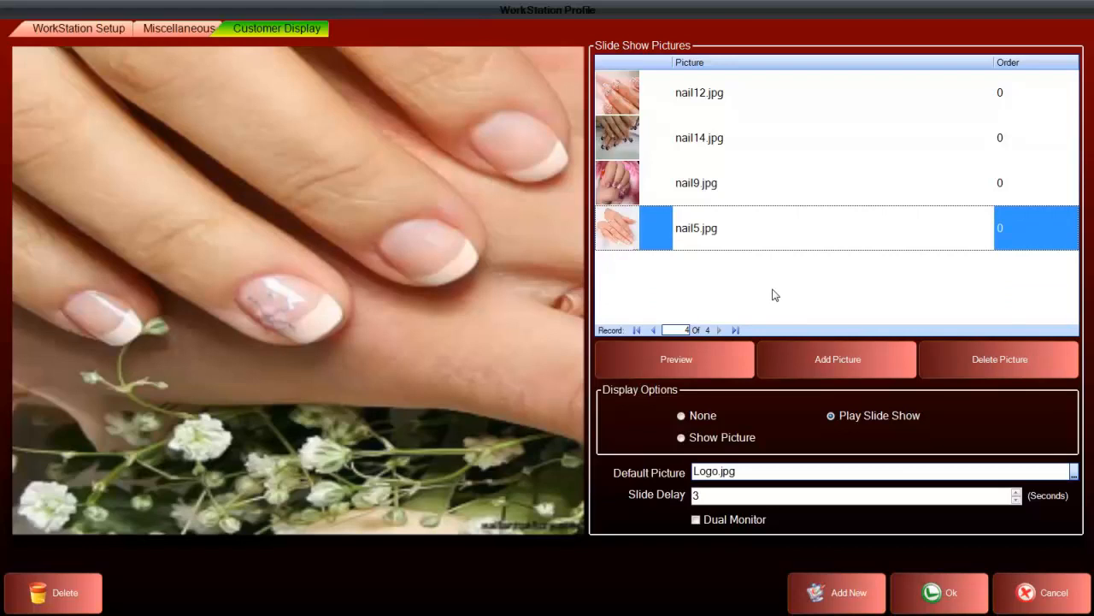
left_click(715, 498)
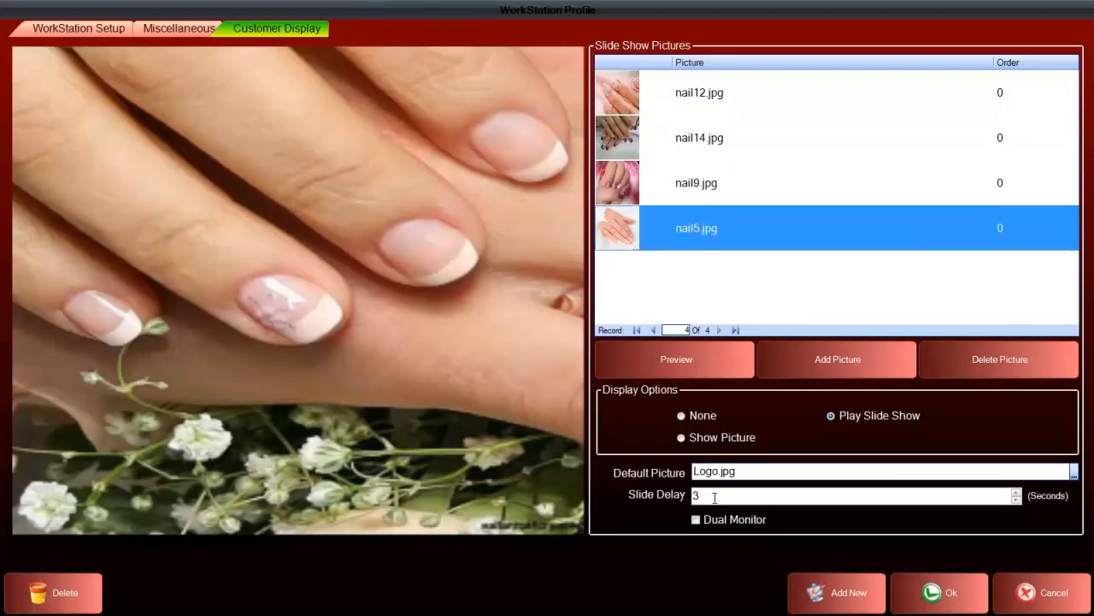